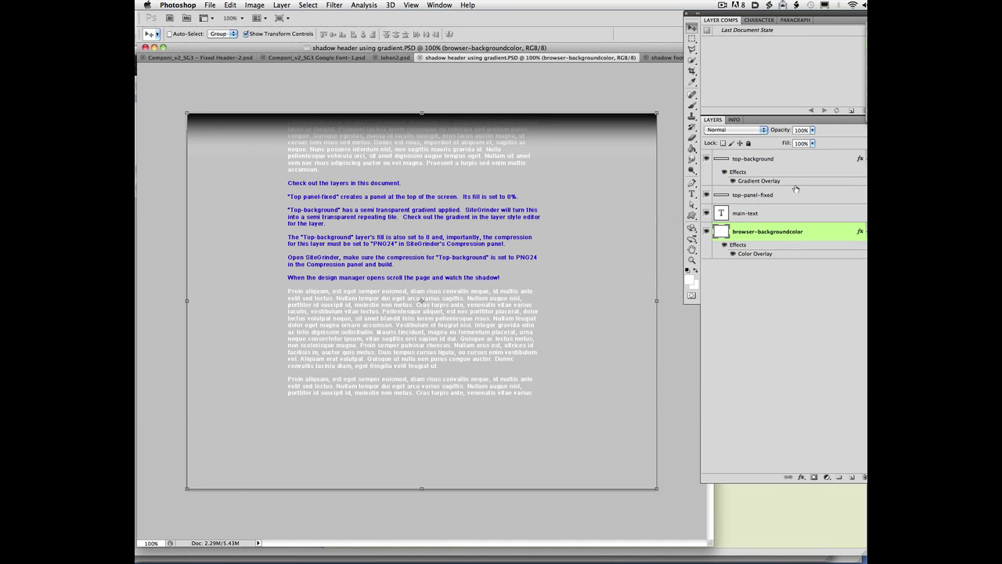
# Select the top-panel-fixed layer, then the top-background layer, in the Layers panel.
pyautogui.click(799, 196)
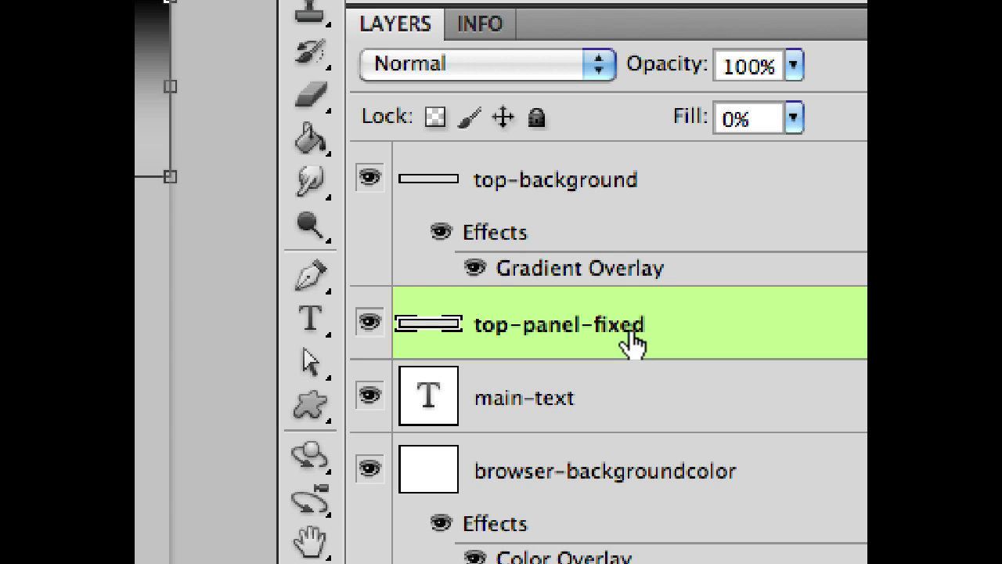
pyautogui.click(721, 178)
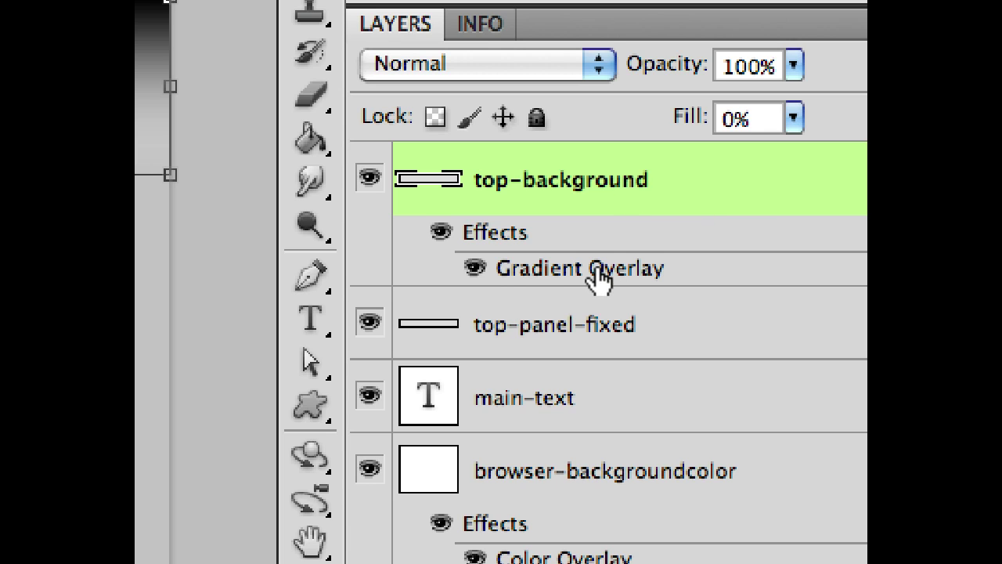
# Open top-background's Gradient Overlay gradient (black-to-transparent, 90°, reversed) in the Gradient Editor.
pyautogui.click(597, 270)
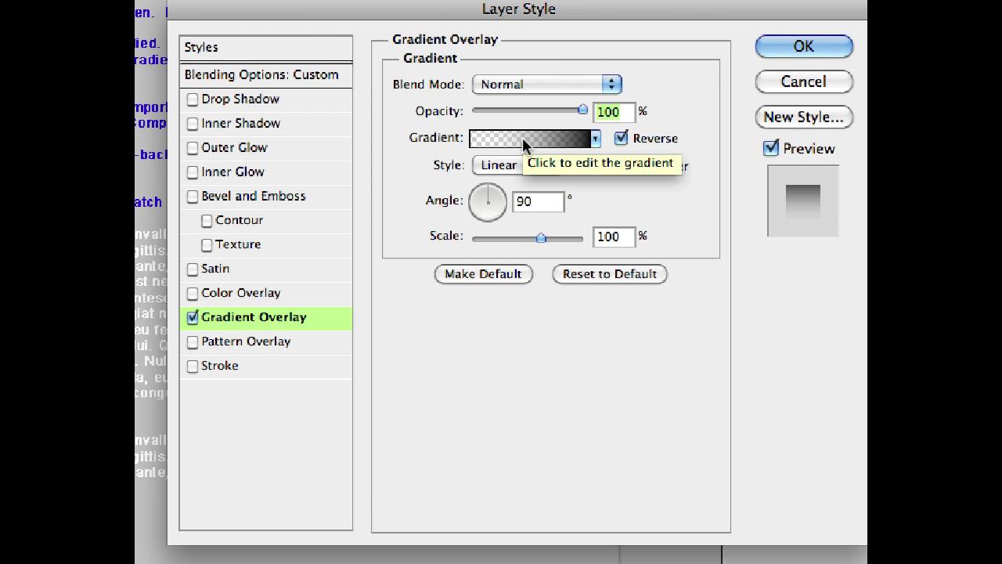
pyautogui.click(523, 138)
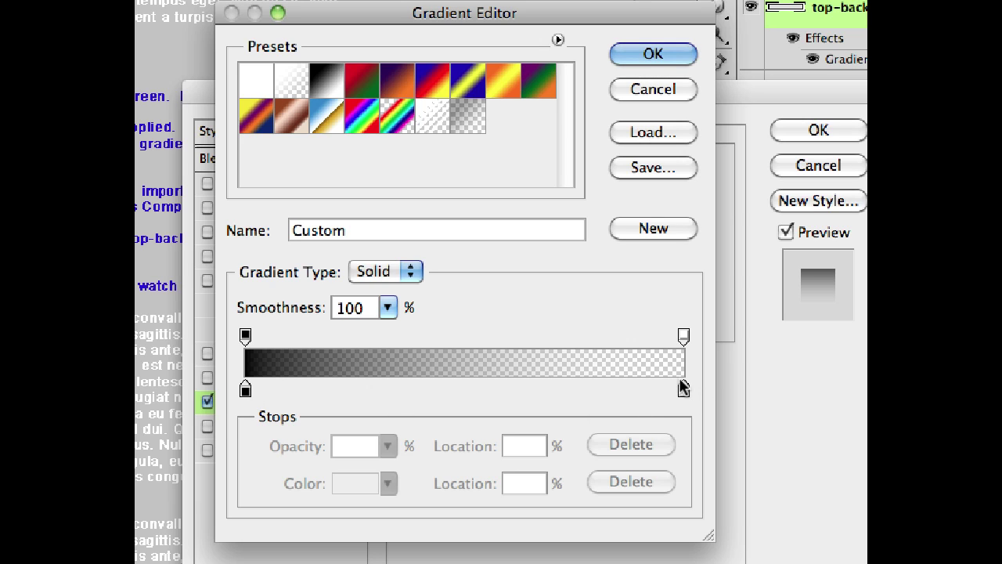
# Change the gradient's left colour stop from black to red.
pyautogui.click(245, 389)
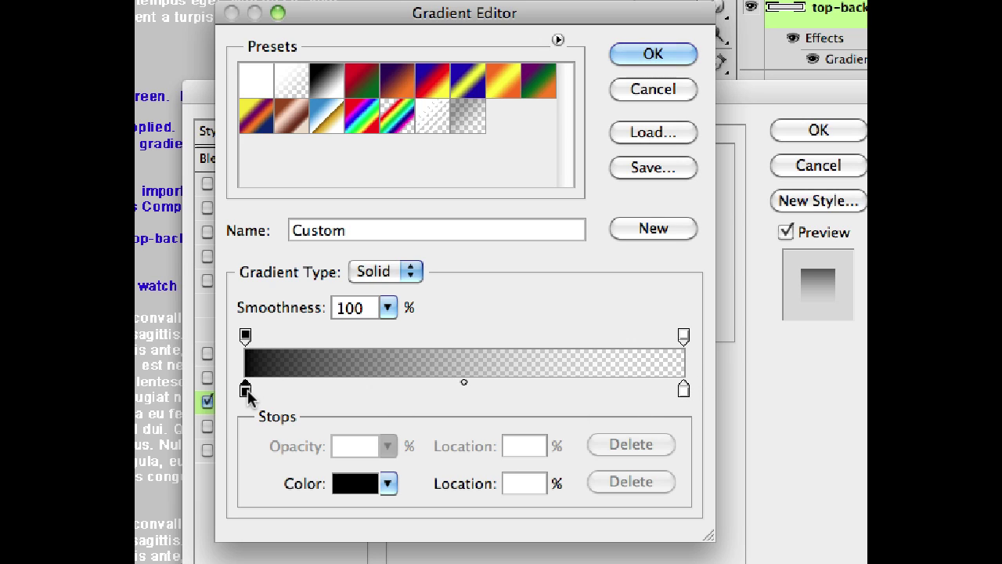
pyautogui.click(354, 485)
pyautogui.click(353, 262)
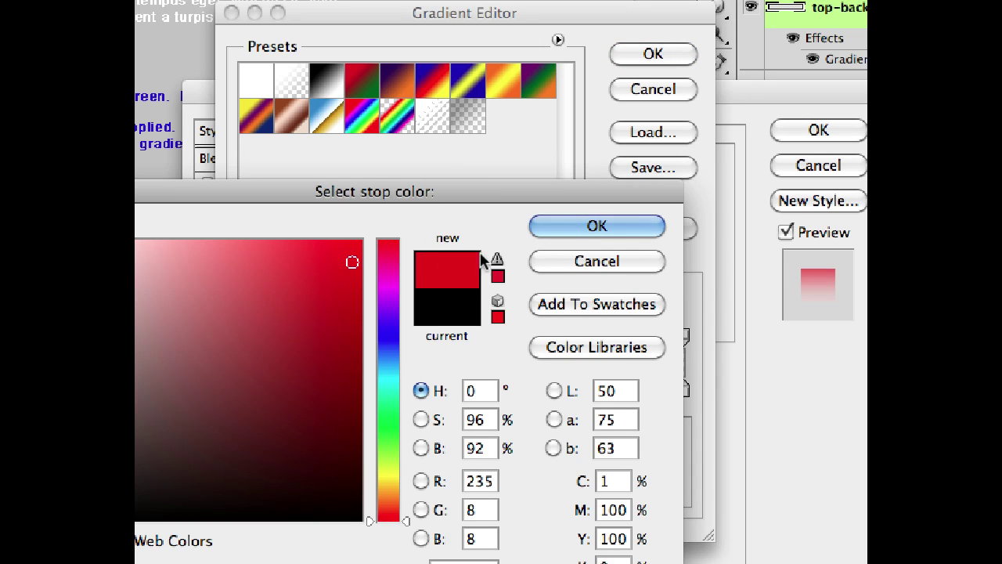
pyautogui.click(558, 230)
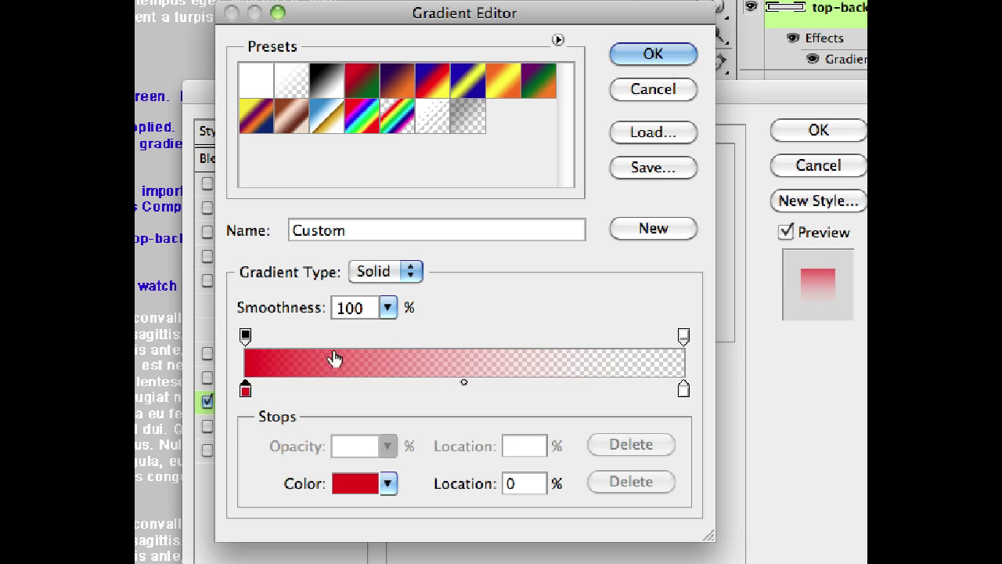
# Set the right opacity stop to 100%, then back to 0%.
pyautogui.click(684, 337)
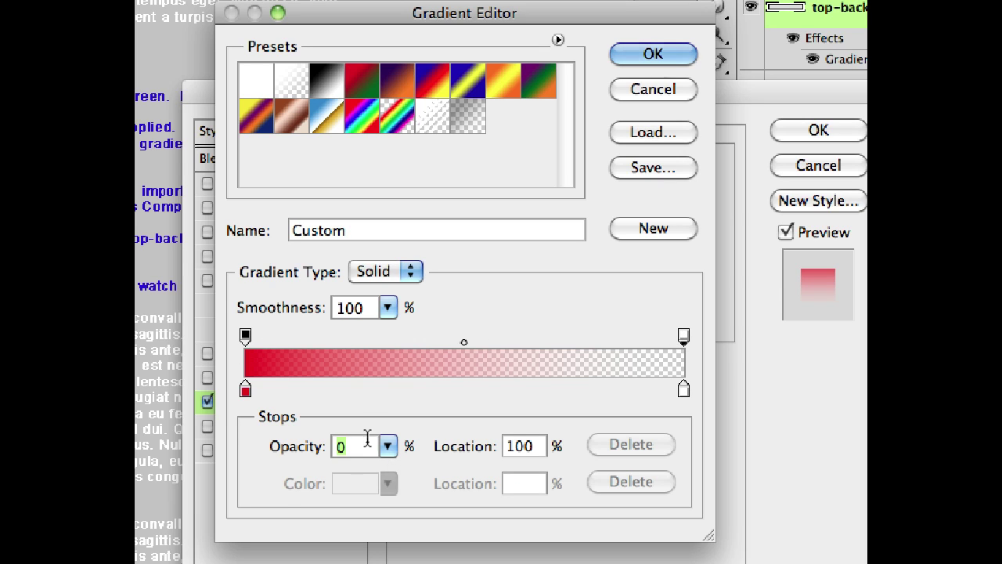
pyautogui.write('100')
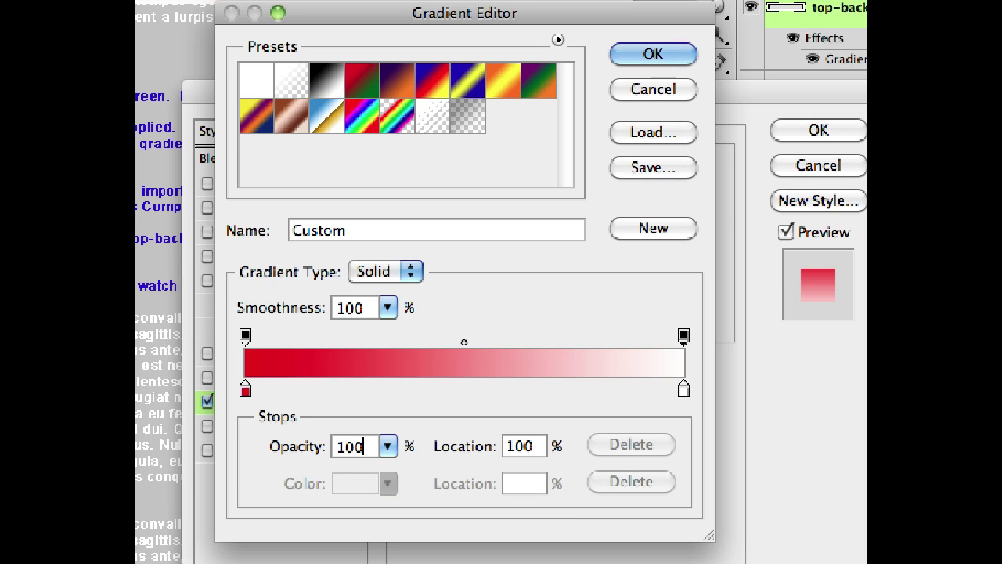
pyautogui.click(683, 335)
pyautogui.write('0')
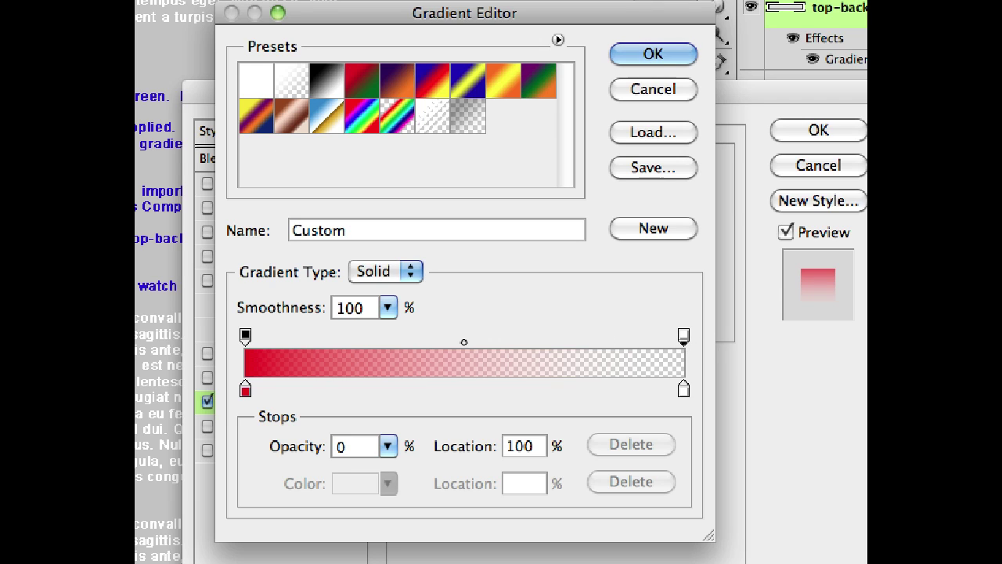
# Make the right colour stop pure red (255,0,0) and accept the red-to-transparent gradient.
pyautogui.click(686, 337)
pyautogui.click(684, 389)
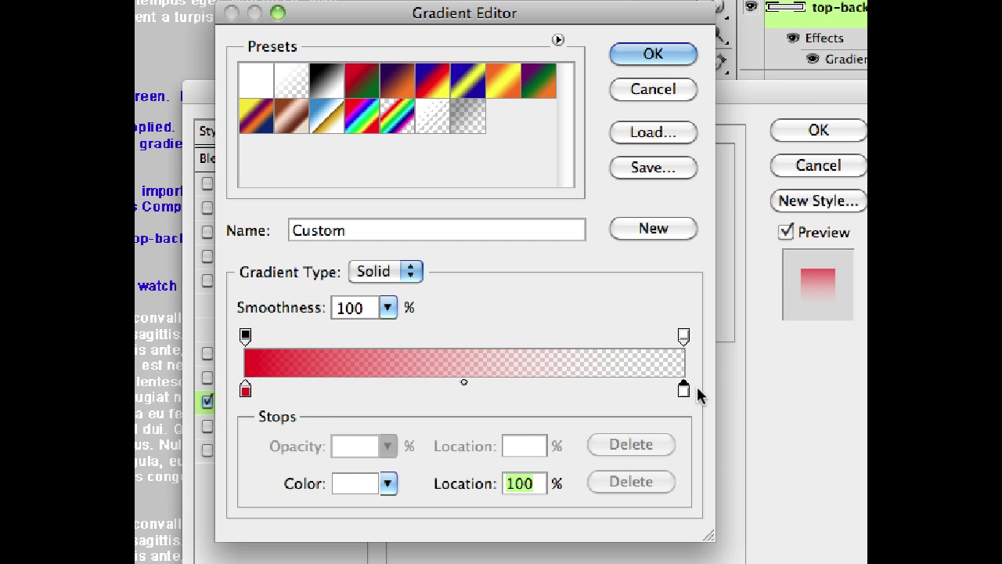
pyautogui.click(371, 499)
pyautogui.click(248, 316)
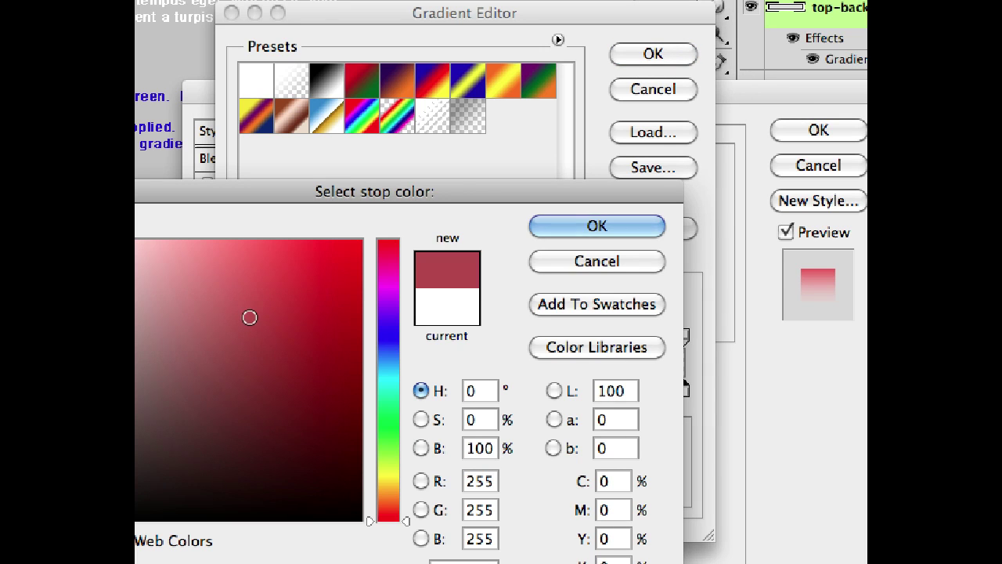
pyautogui.click(359, 243)
pyautogui.click(627, 231)
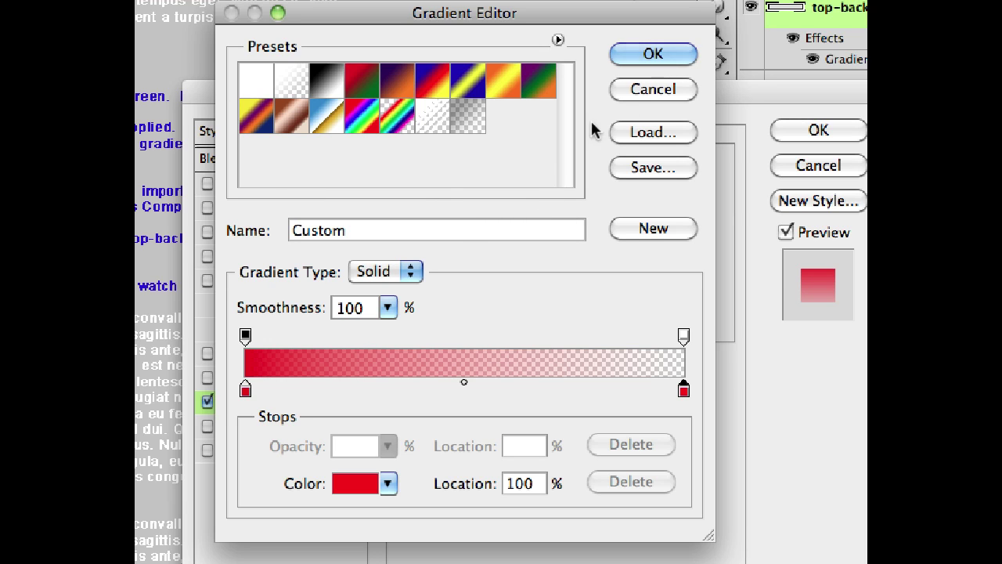
pyautogui.click(653, 53)
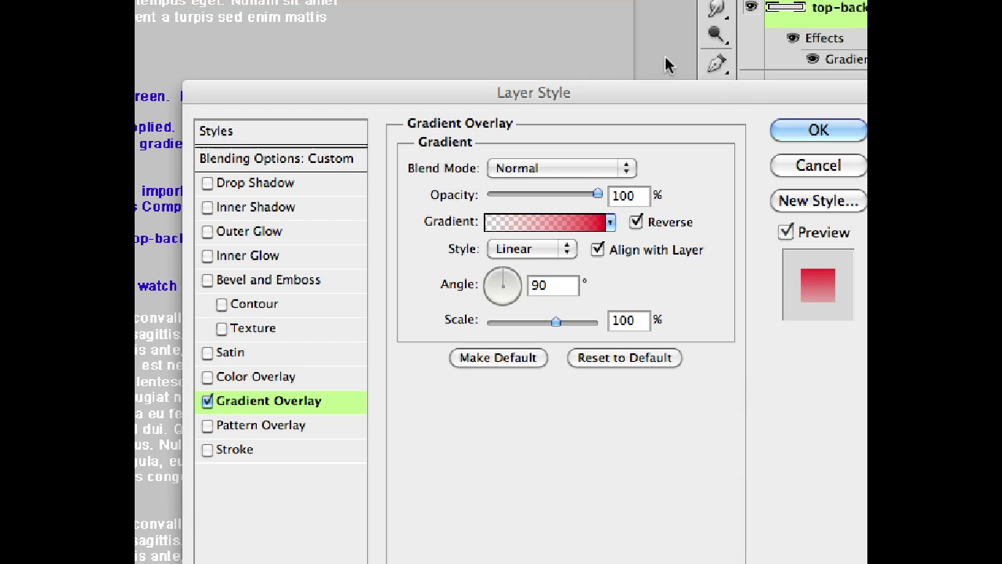
# Cancel the Layer Style dialog so the red gradient edits are discarded.
pyautogui.click(812, 166)
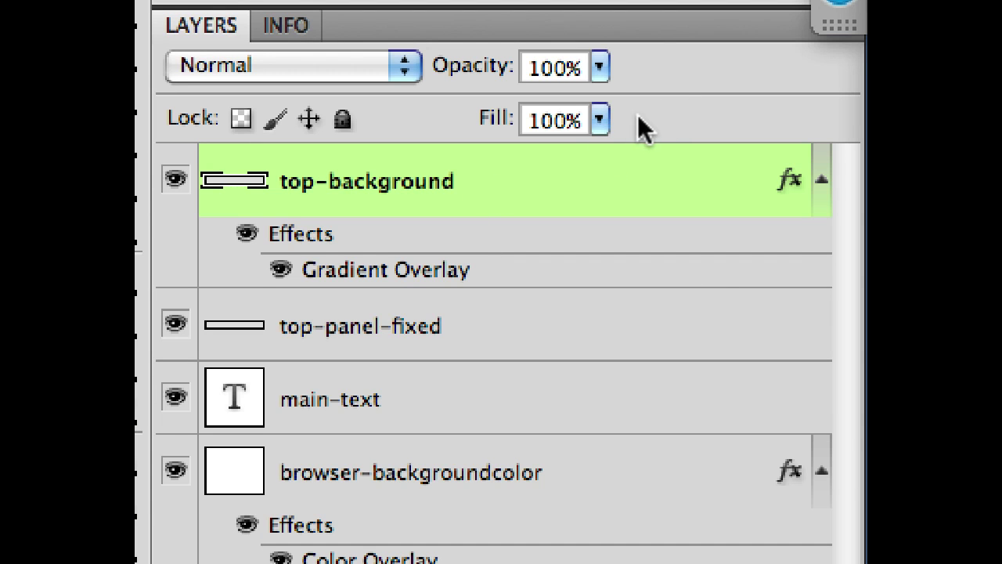
# Drag the top-background layer's Fill slider to 0%, then select top-panel-fixed.
pyautogui.click(595, 124)
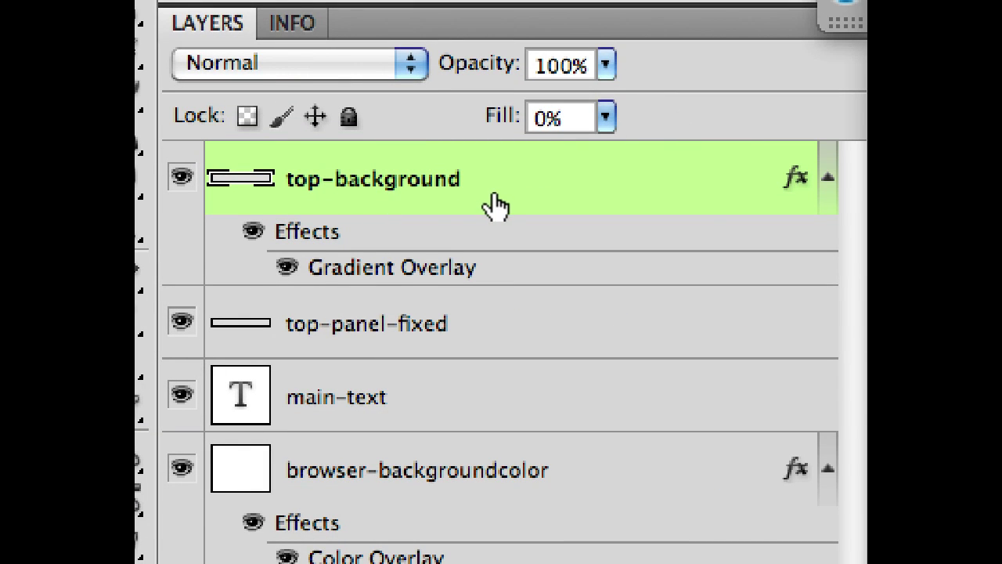
pyautogui.click(517, 343)
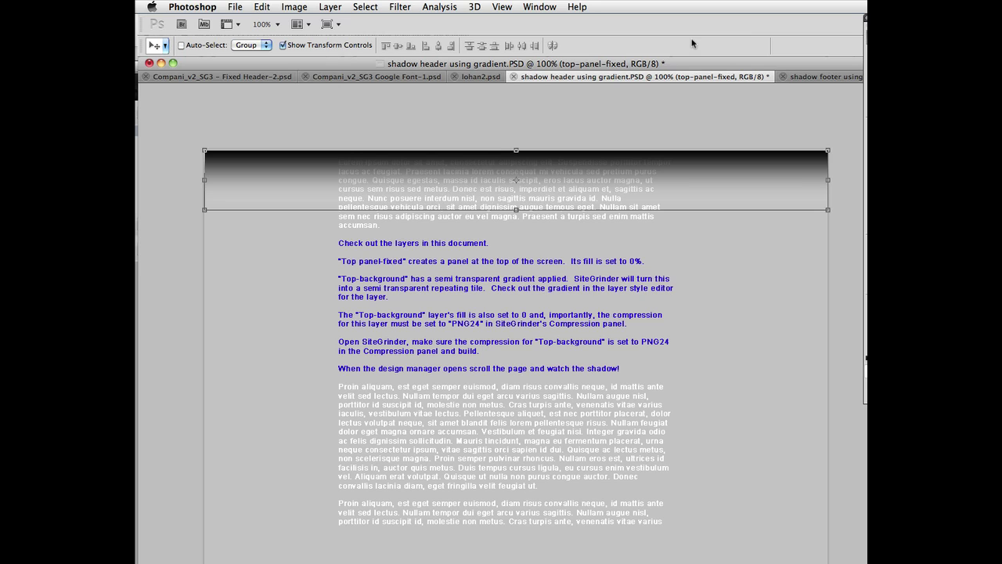
# Deselect all layers, then reselect top-panel-fixed via its gradient panel on the canvas.
pyautogui.press('super+alt+a')
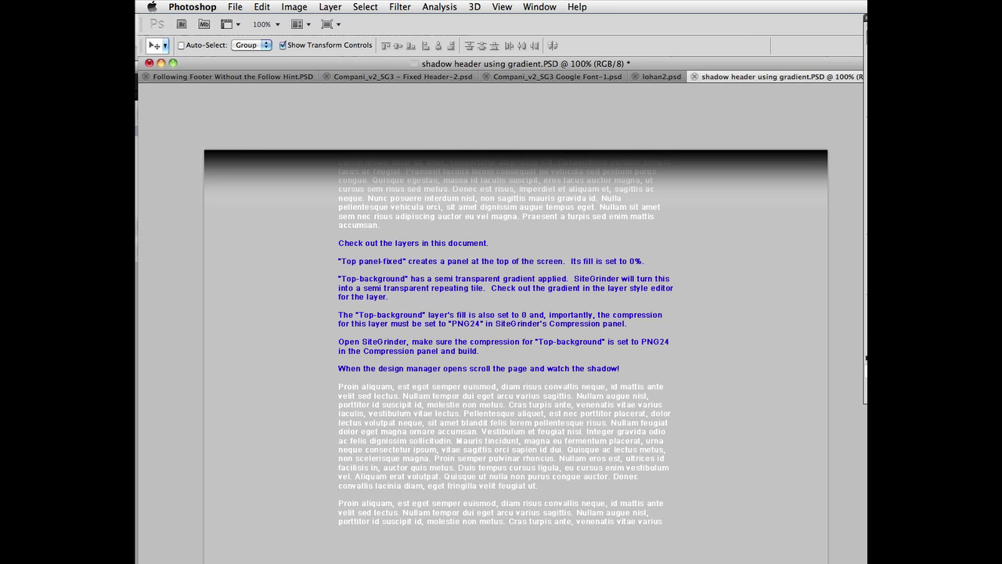
pyautogui.moveTo(135, 362)
pyautogui.keyDown('super'); pyautogui.click(516, 180); pyautogui.keyUp('super')
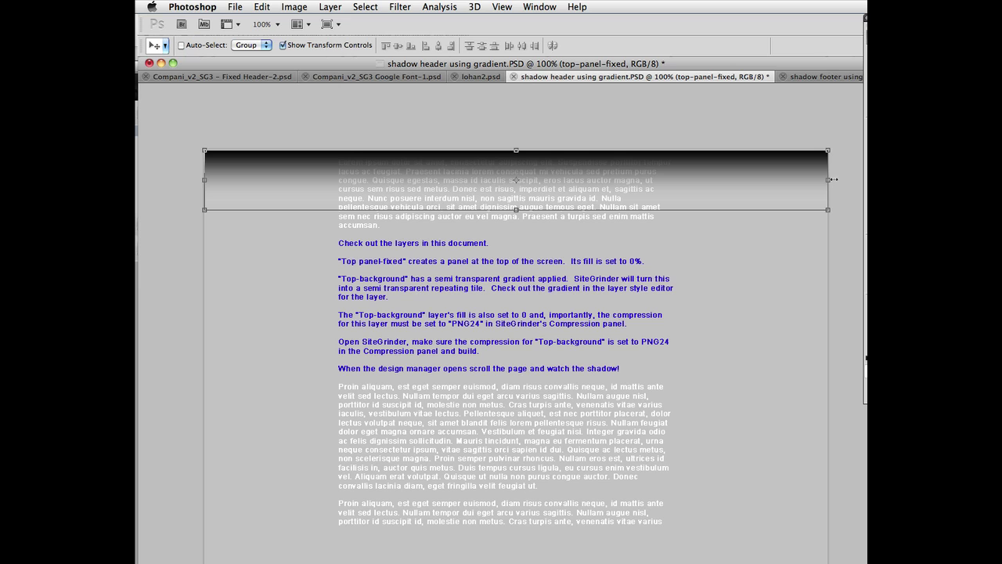
# In Safari's Design Manager, preview Basic Fixed Floating Footer, then Compani Fixed Header-2, scrolling to check its header.
pyautogui.moveTo(138, 193)
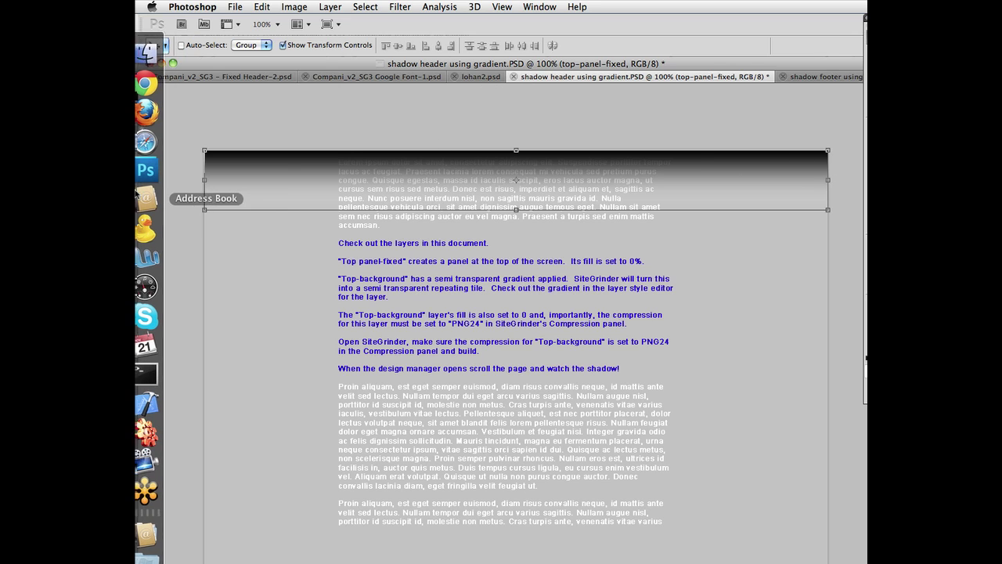
pyautogui.click(155, 142)
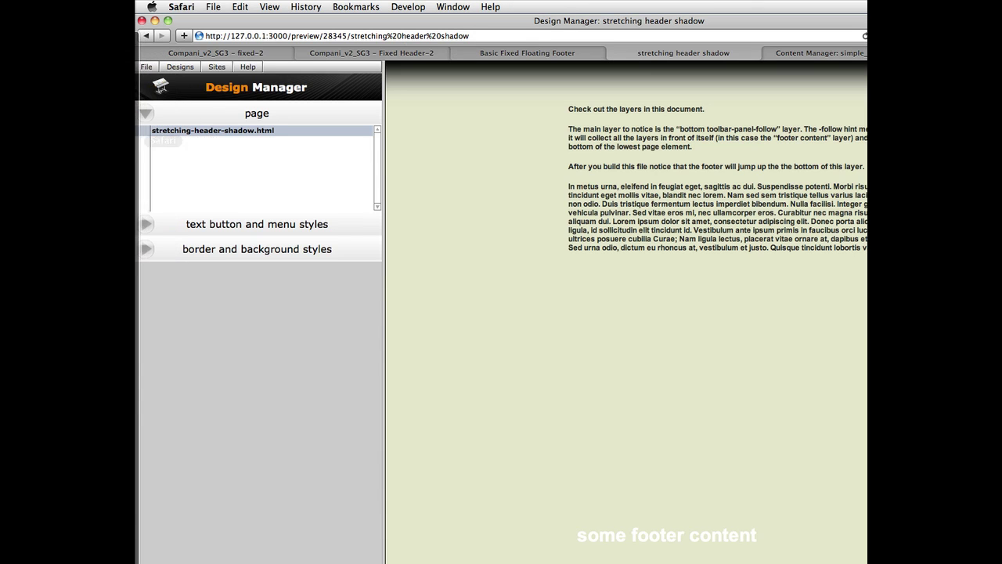
pyautogui.click(542, 53)
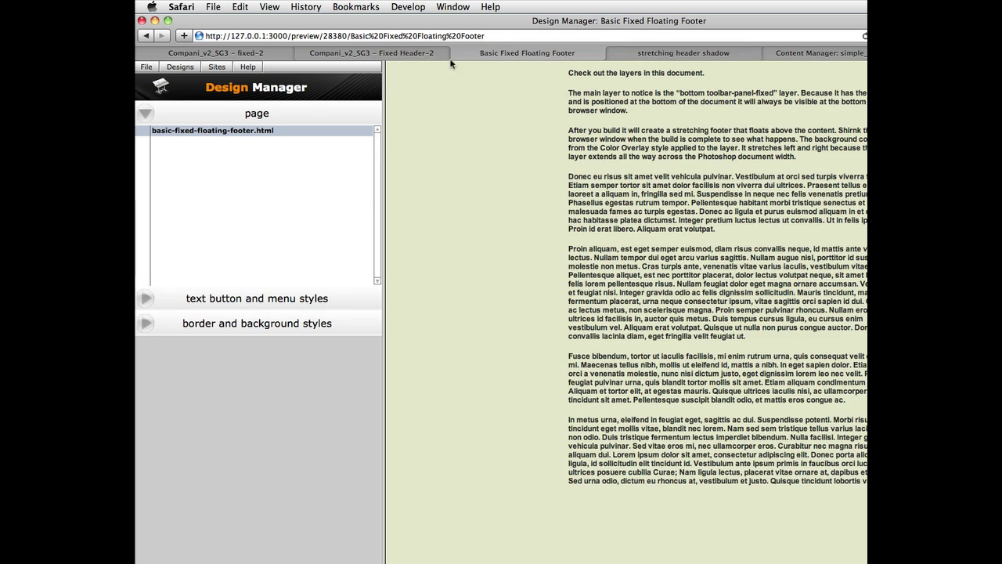
pyautogui.click(384, 54)
pyautogui.scroll(-3, 524, 217)
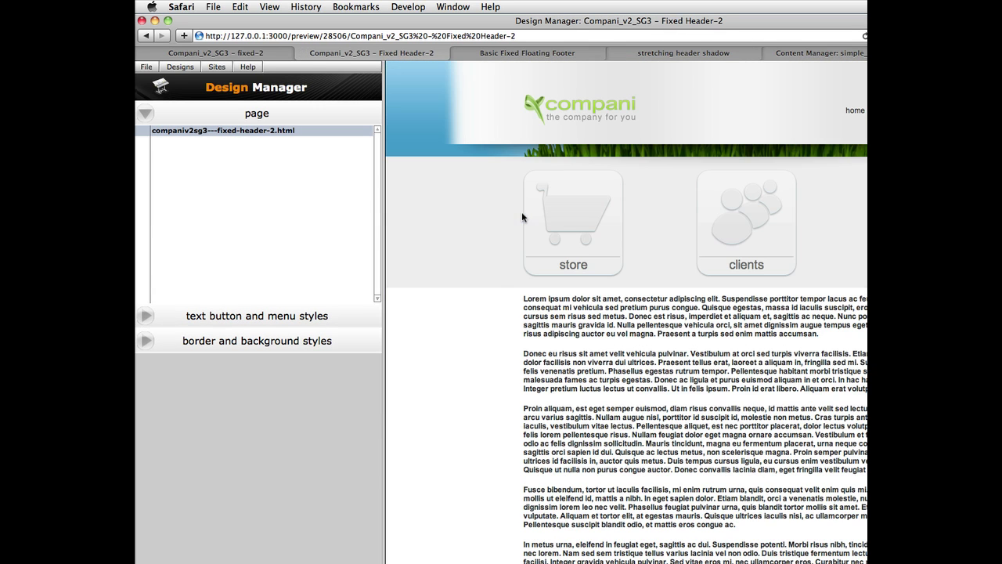
pyautogui.scroll(2, 517, 196)
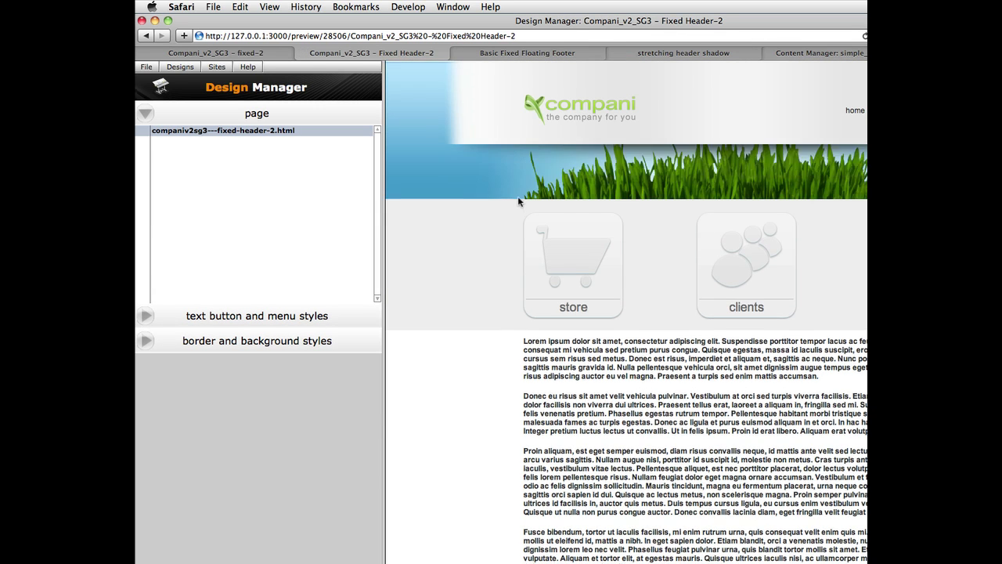
pyautogui.scroll(-2, 517, 188)
pyautogui.scroll(3, 515, 174)
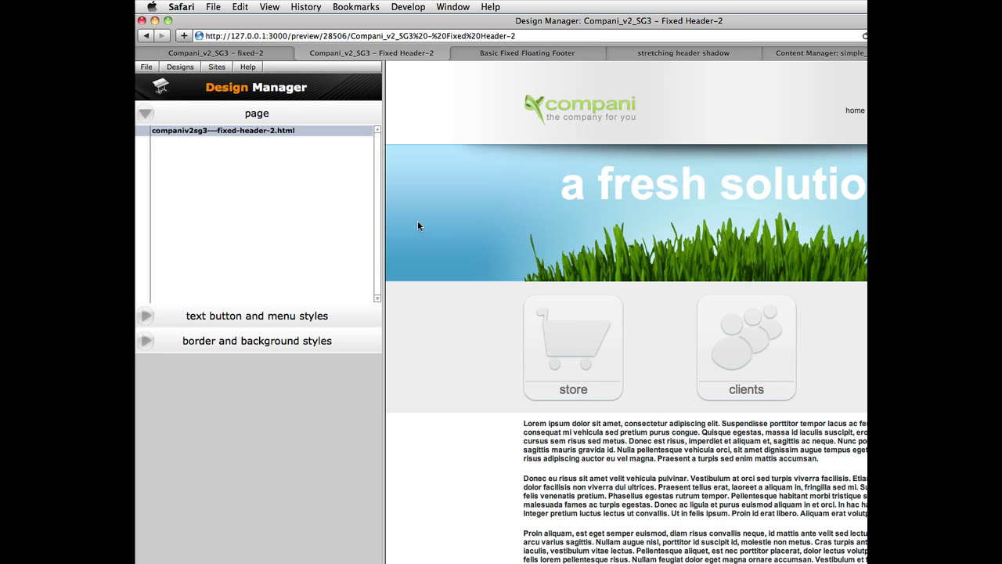
# Return to Photoshop and switch to Compani_v2_SG3 - fixed-2.psd from the Window menu.
pyautogui.moveTo(140, 430)
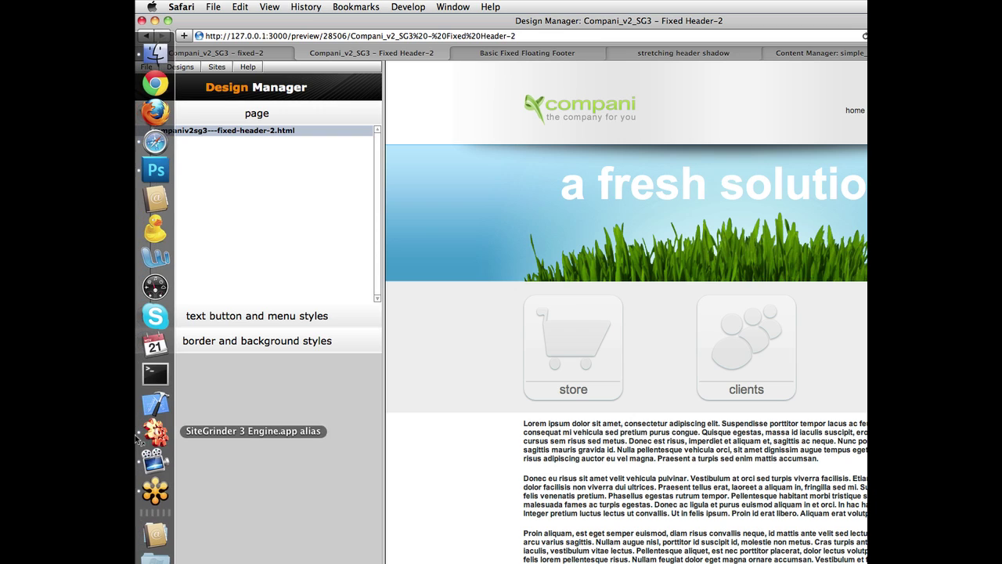
pyautogui.click(156, 170)
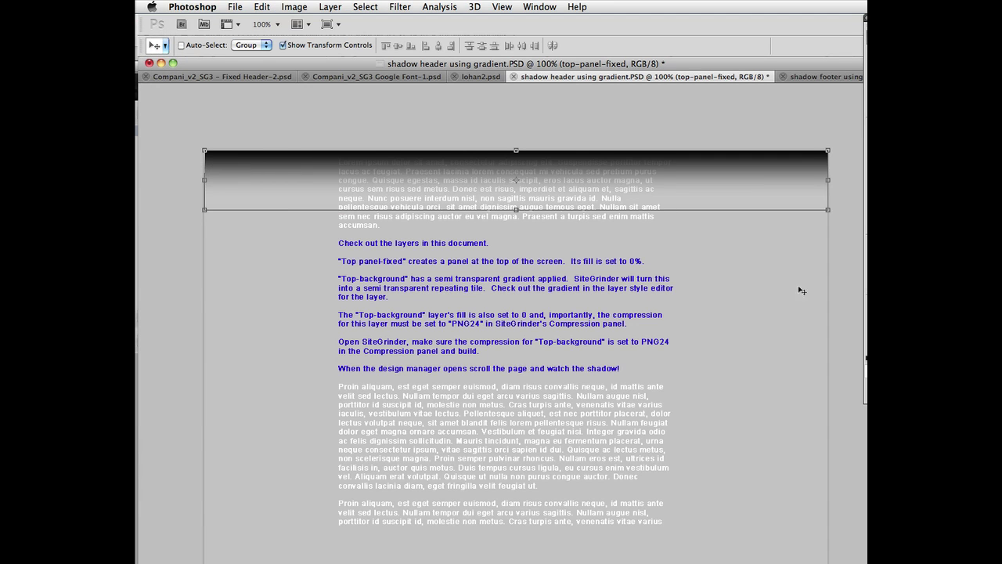
pyautogui.click(553, 8)
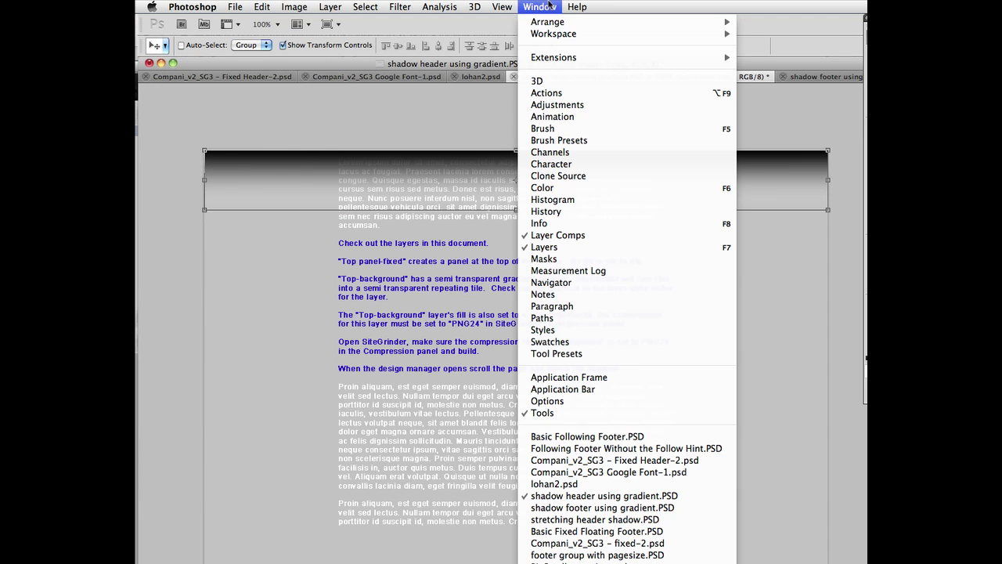
pyautogui.click(715, 546)
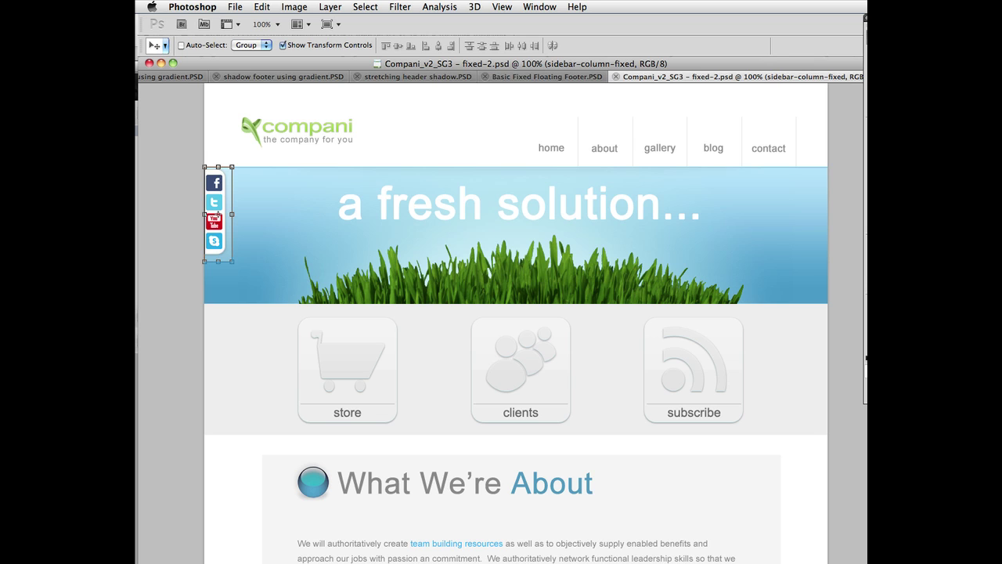
# Select header-background, Alt-click its eye icon to hide all other layers, then deselect it.
pyautogui.hotkey('alt', '[')
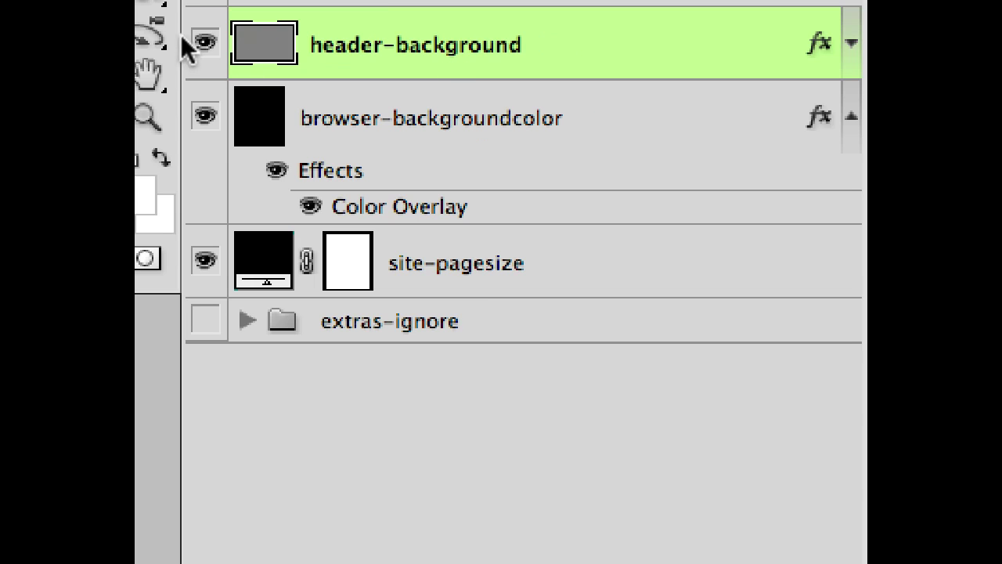
pyautogui.keyDown('alt'); pyautogui.click(206, 44); pyautogui.keyUp('alt')
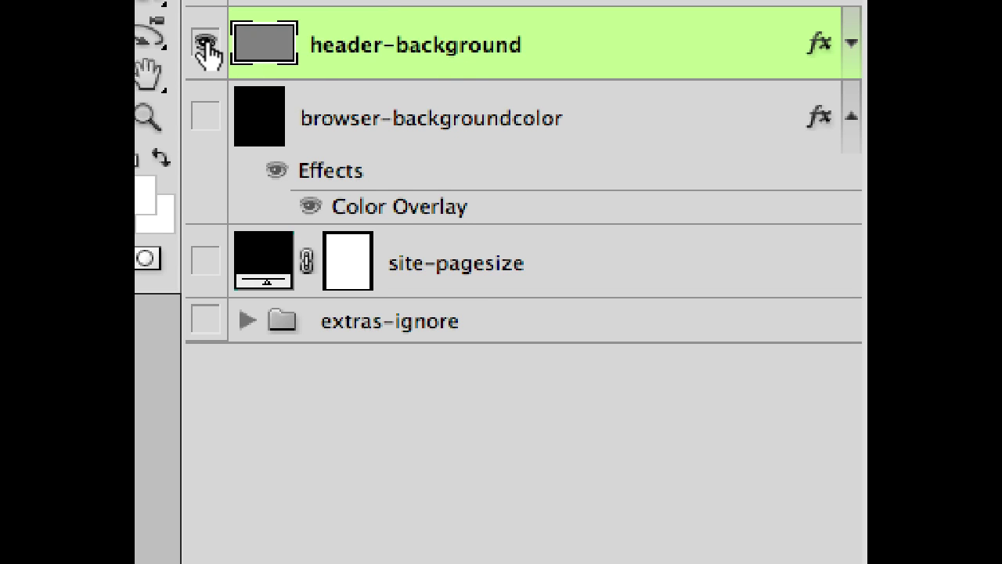
pyautogui.click(534, 487)
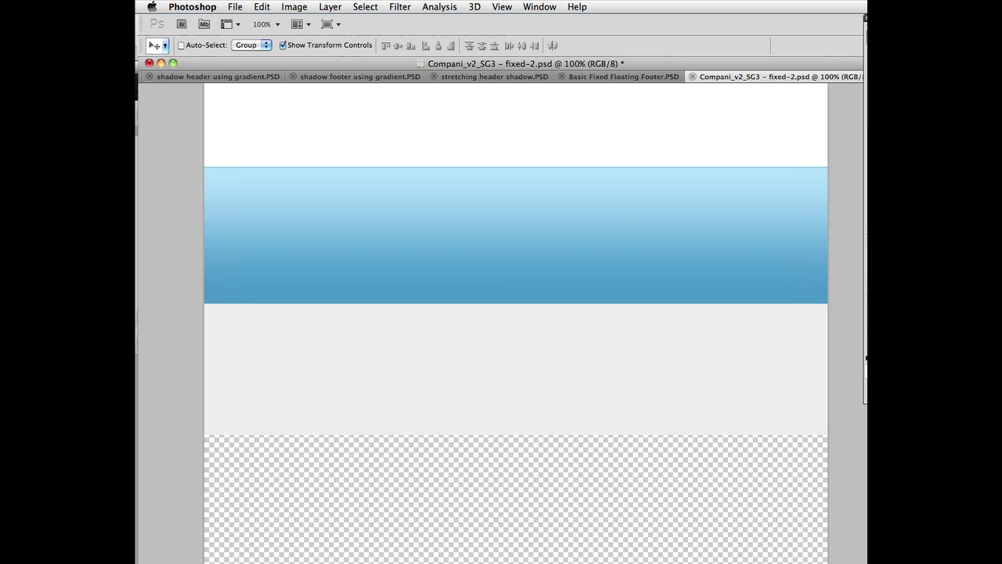
# Make header-background the active layer with Alt+] so its white strip and blue gradient banner are framed.
pyautogui.hotkey('alt', ']')
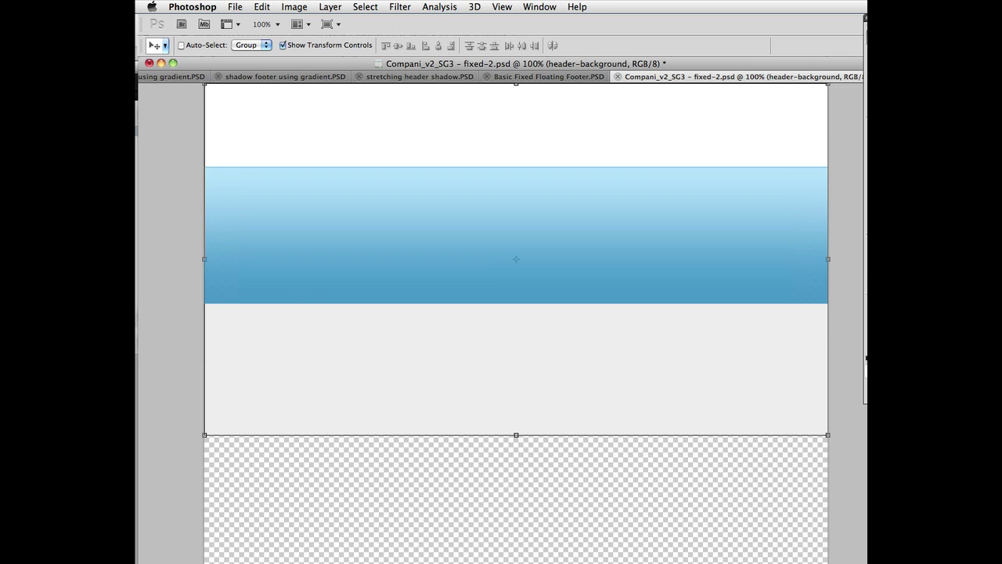